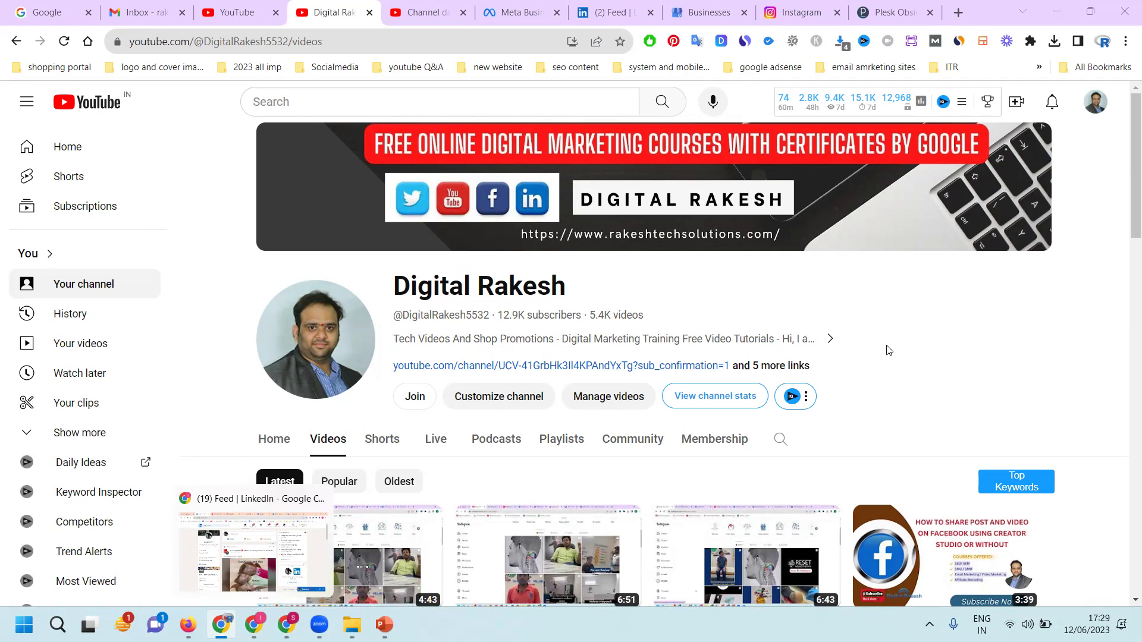
Step: Switch from the Digital Rakesh YouTube tab to the Google homepage tab
click(54, 12)
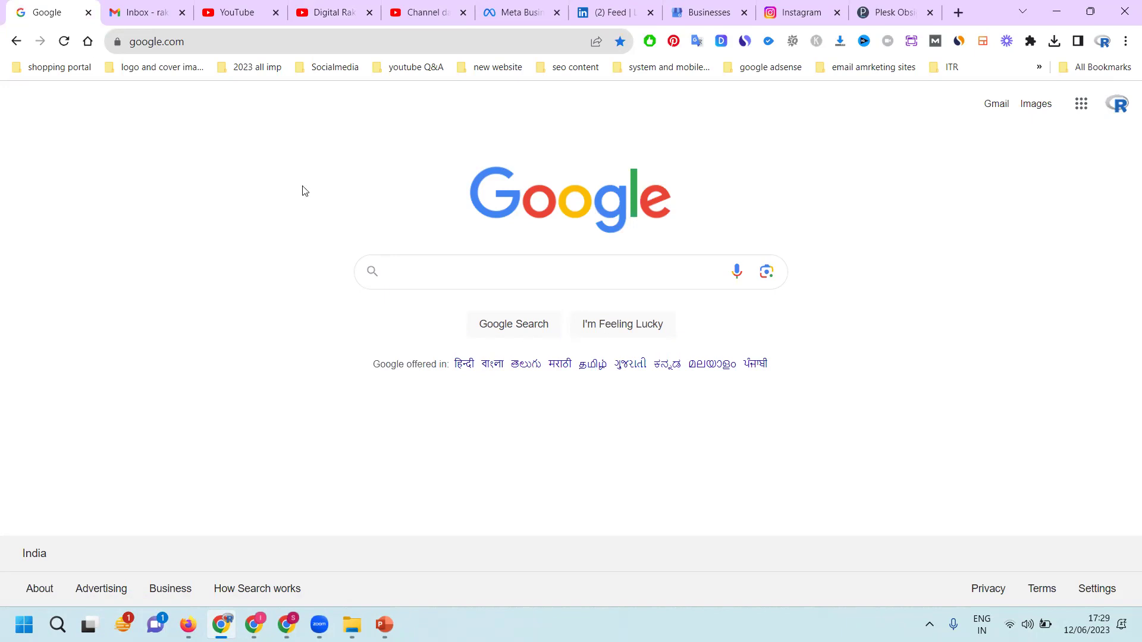
text(canoni)
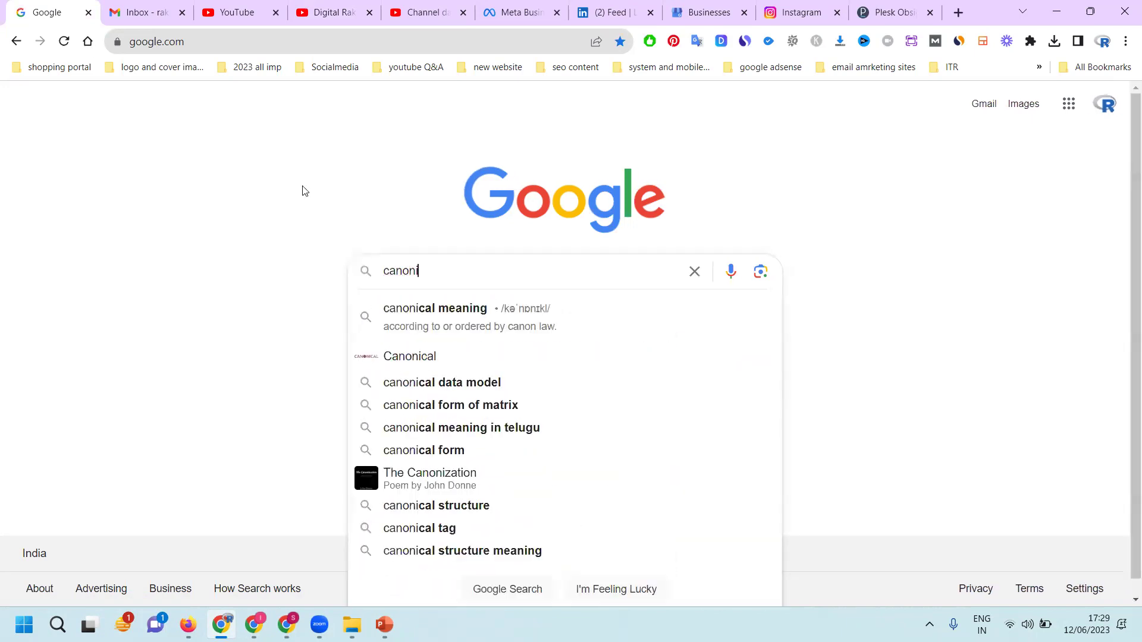
text(cal url)
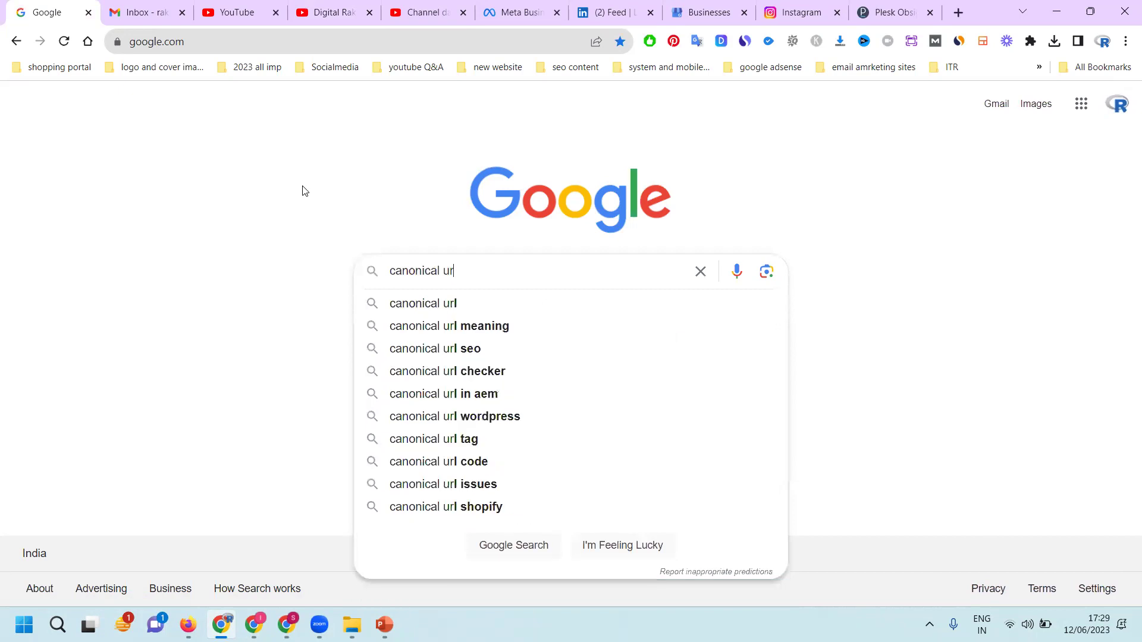
Step: Search 'canonical url', then rerun the search as 'canonical url meaning' from the suggestions
key(Return)
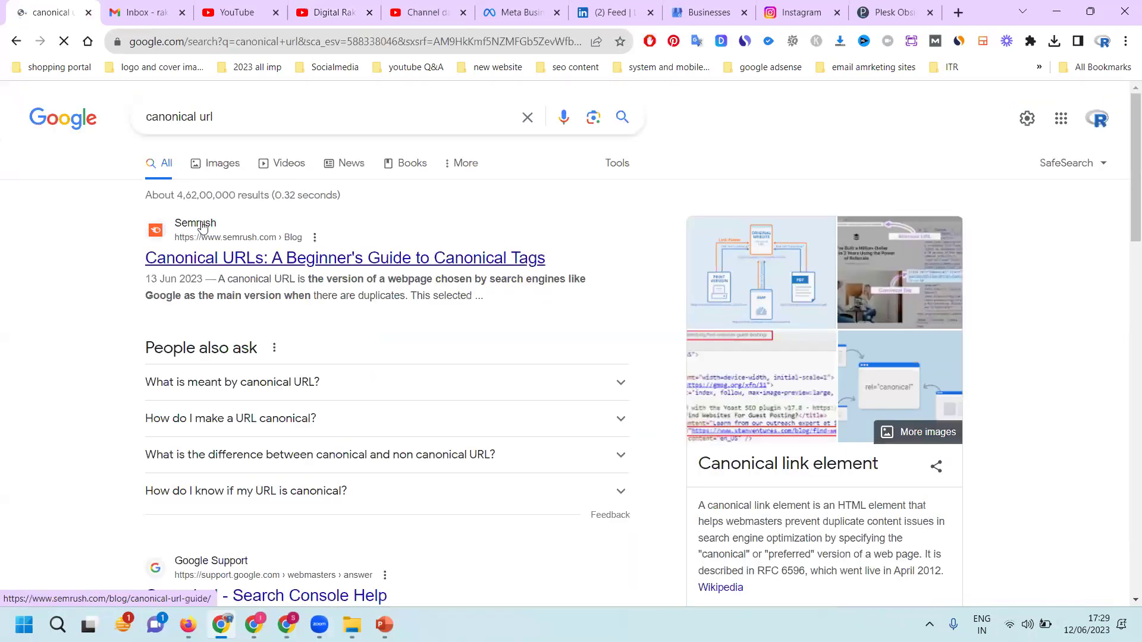
click(232, 119)
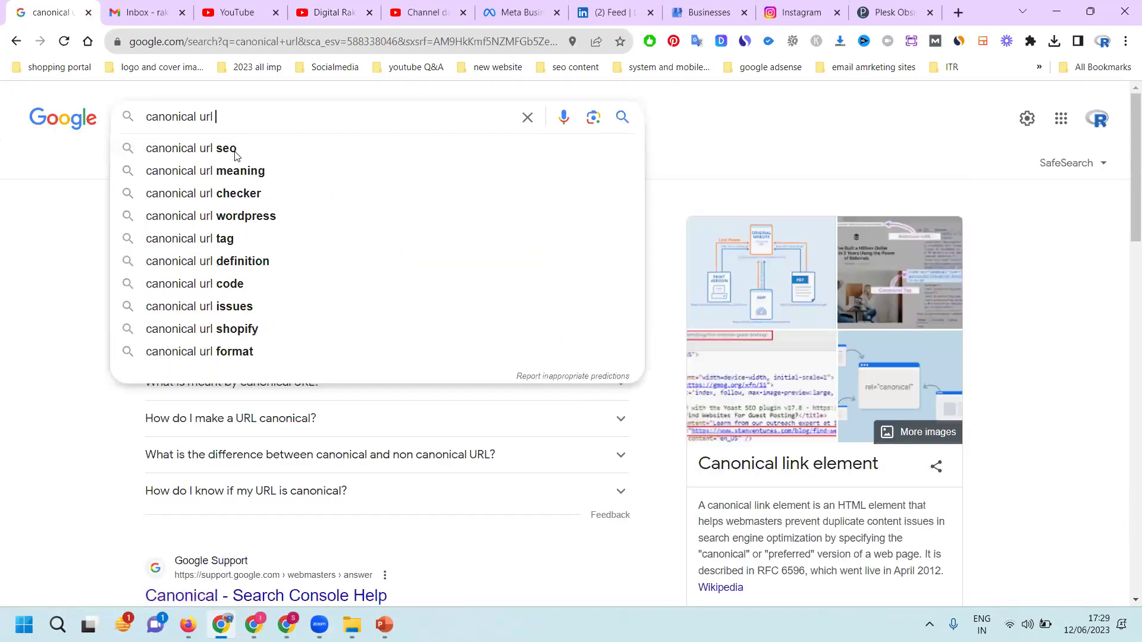
click(237, 178)
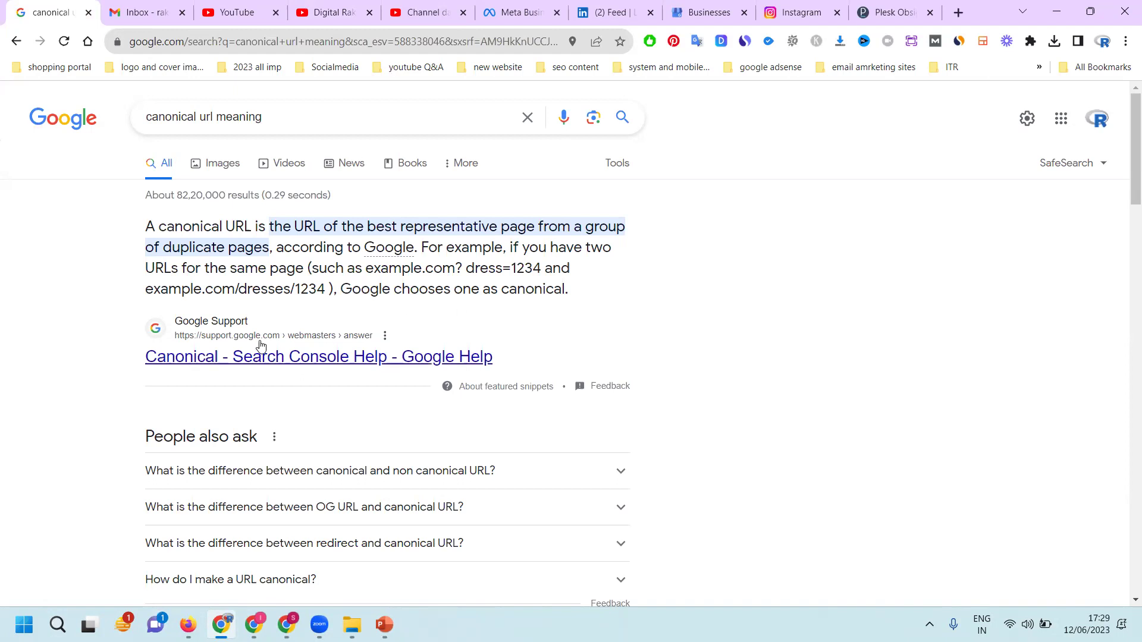
Step: Bring the Sri Laptop World window forward and go to its homepage
click(286, 625)
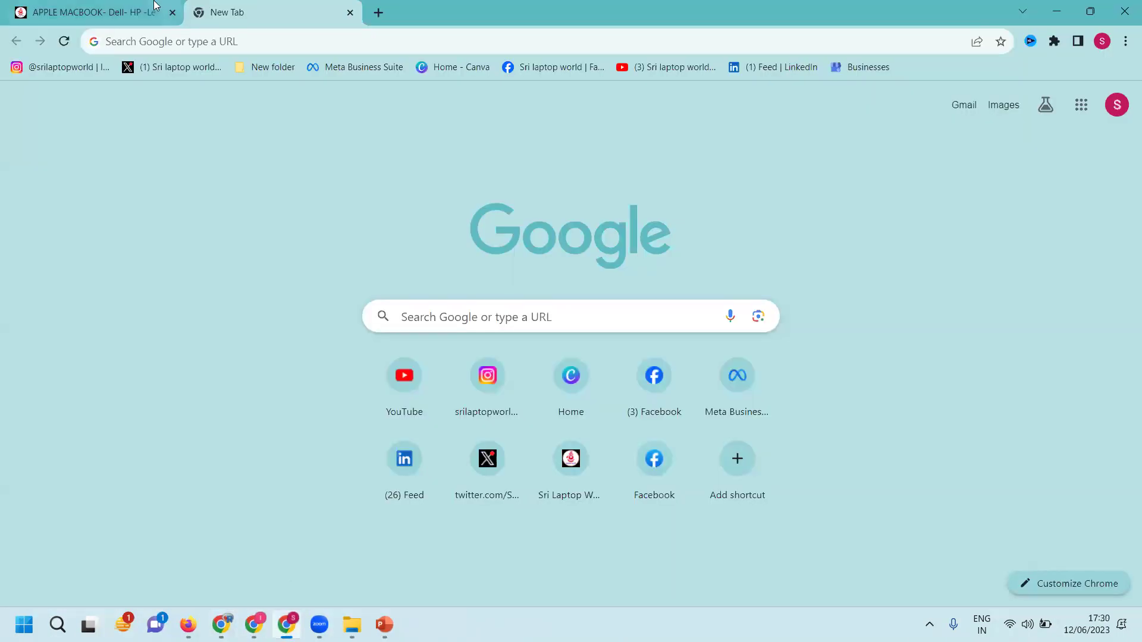
click(89, 12)
click(448, 147)
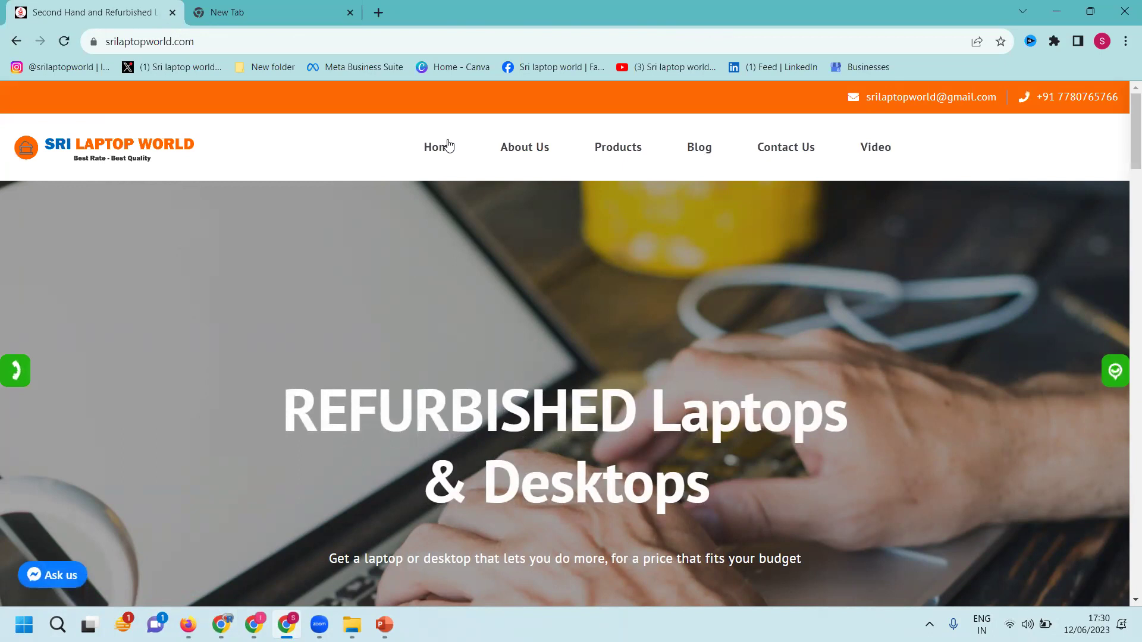
mouse_move(617, 147)
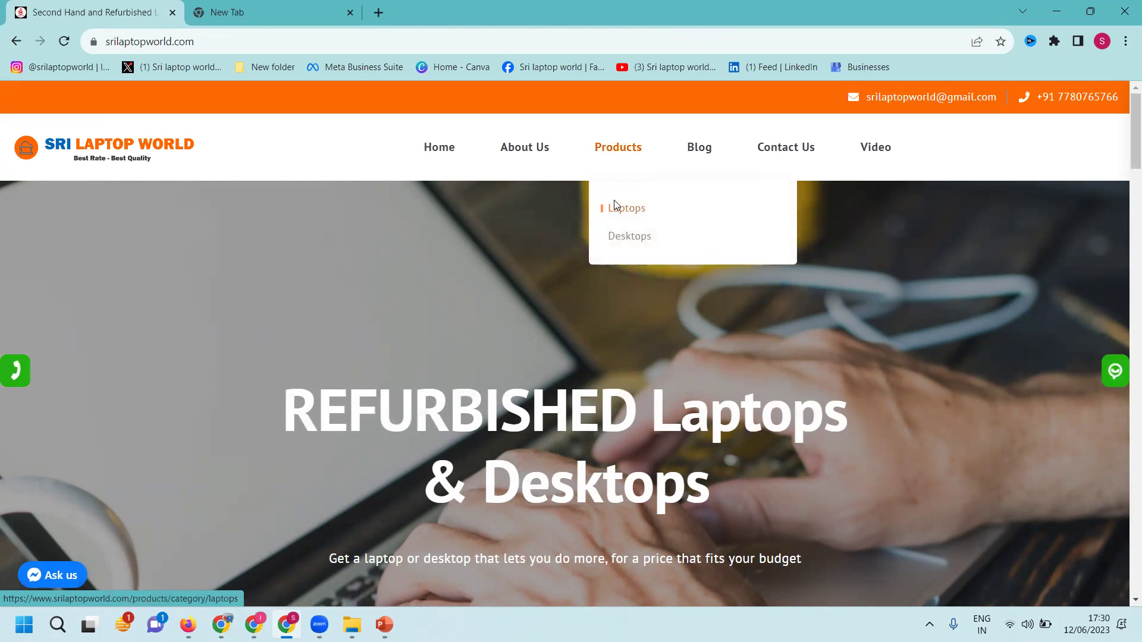
Step: Open the Dell/HP/Lenovo/ASUS/MAC second-hand laptops page from Products > Laptops
click(614, 205)
scroll(226, 295, down, 4)
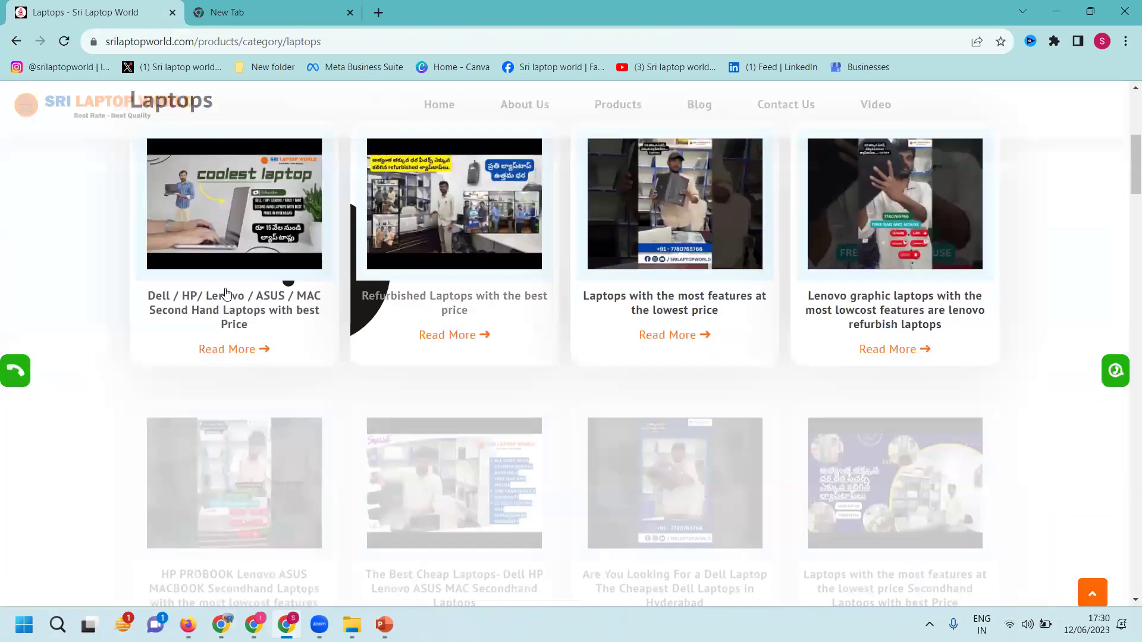
click(264, 356)
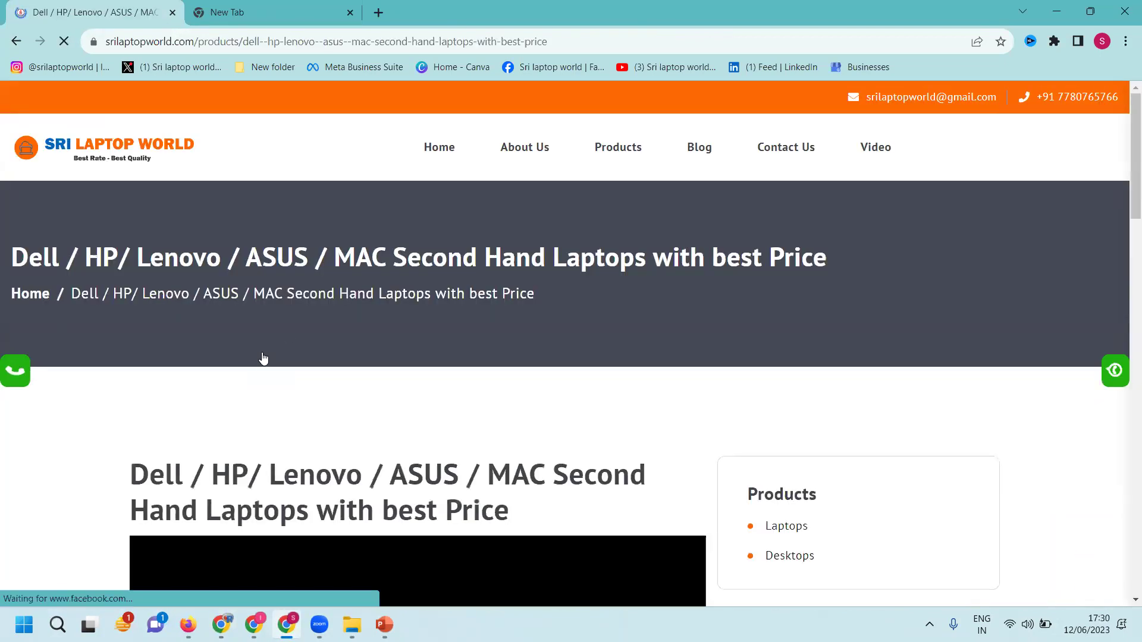
scroll(288, 327, down, 3)
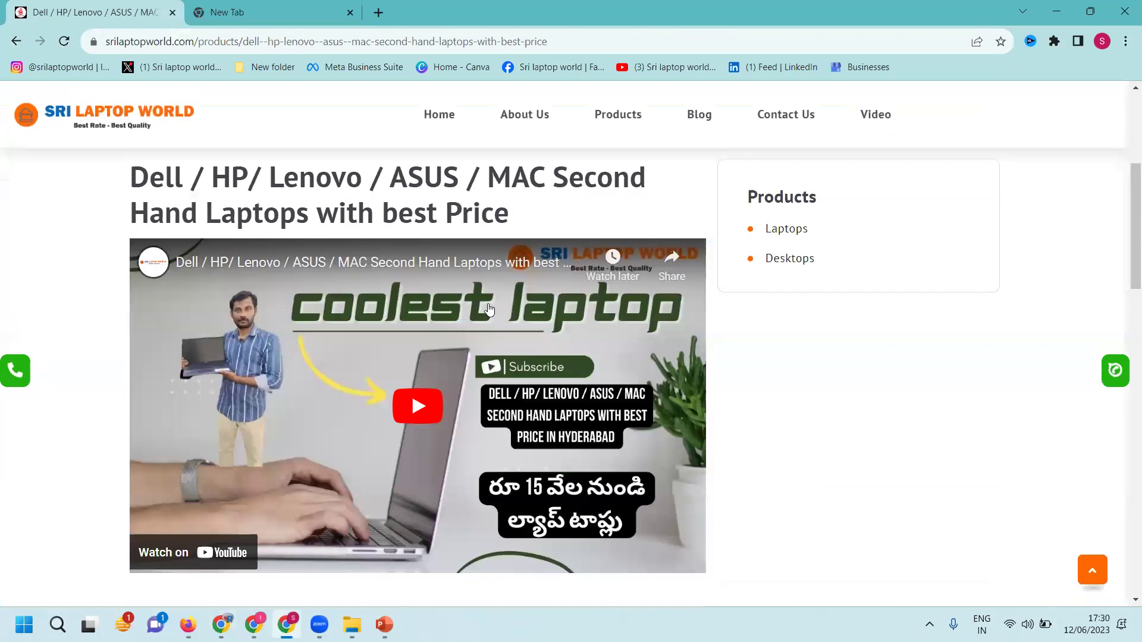
Step: View the product page source and search it for 'canon'
key(ctrl+u)
key(ctrl+f)
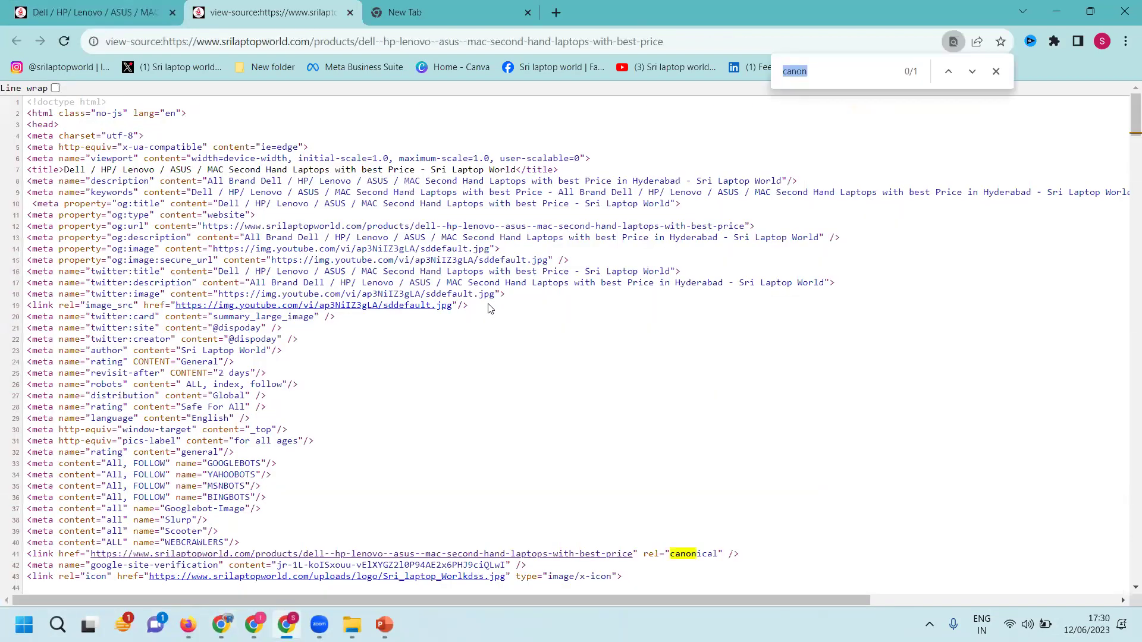
text(canon)
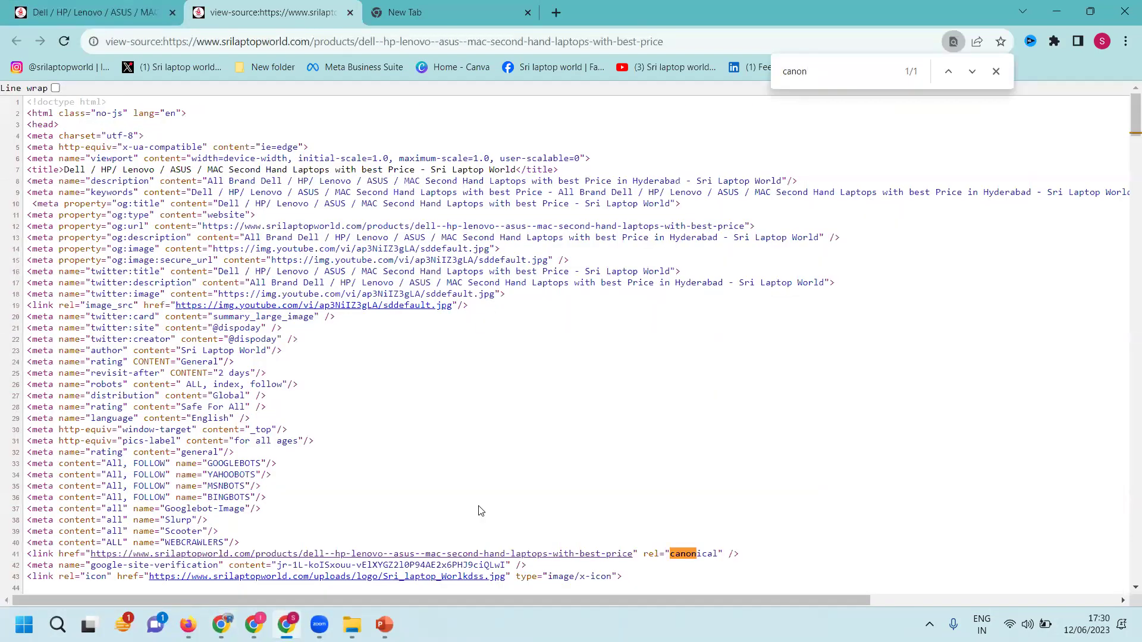
scroll(482, 511, down, 1)
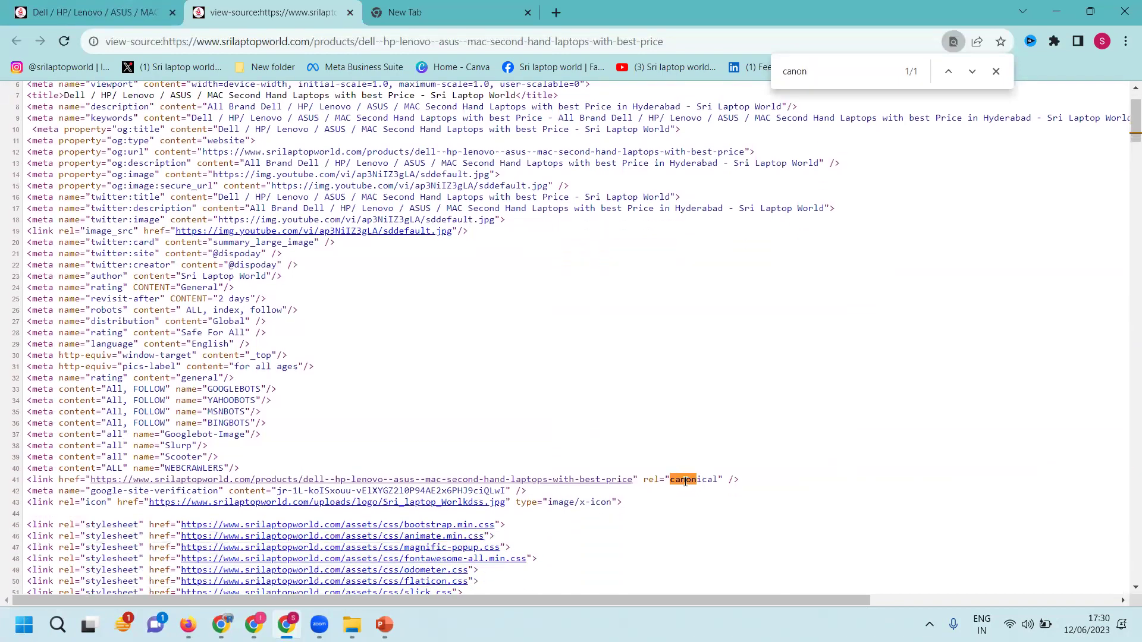
Step: Follow the canonical link, then open 'Laptops with the most features' from Products > Laptops
click(591, 479)
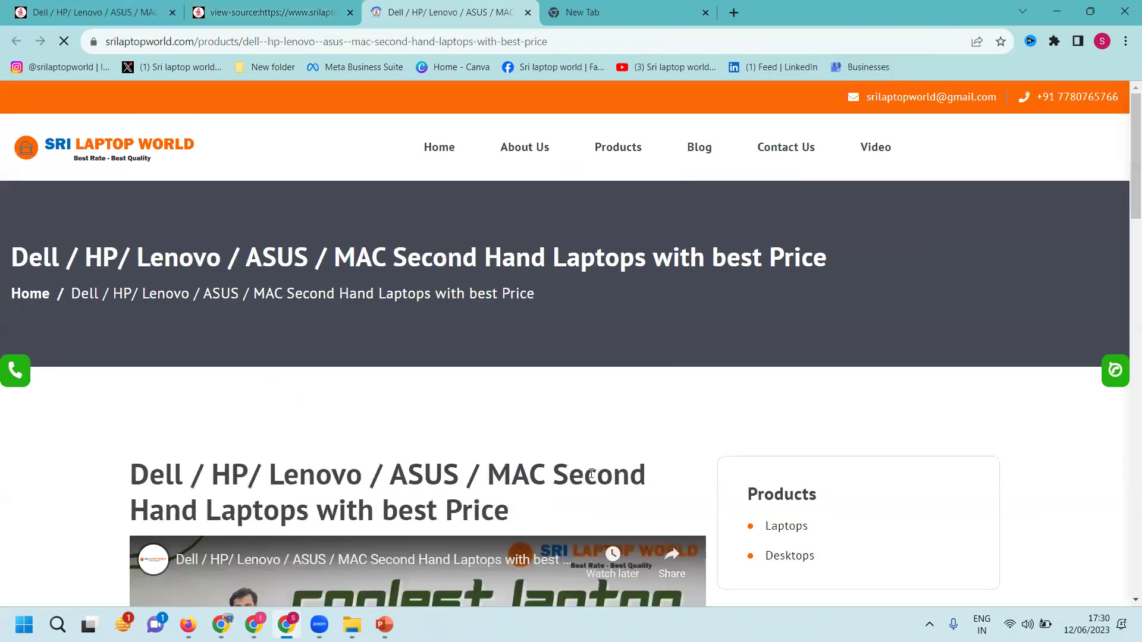
scroll(567, 433, down, 4)
scroll(563, 434, down, 3)
scroll(563, 434, down, 1)
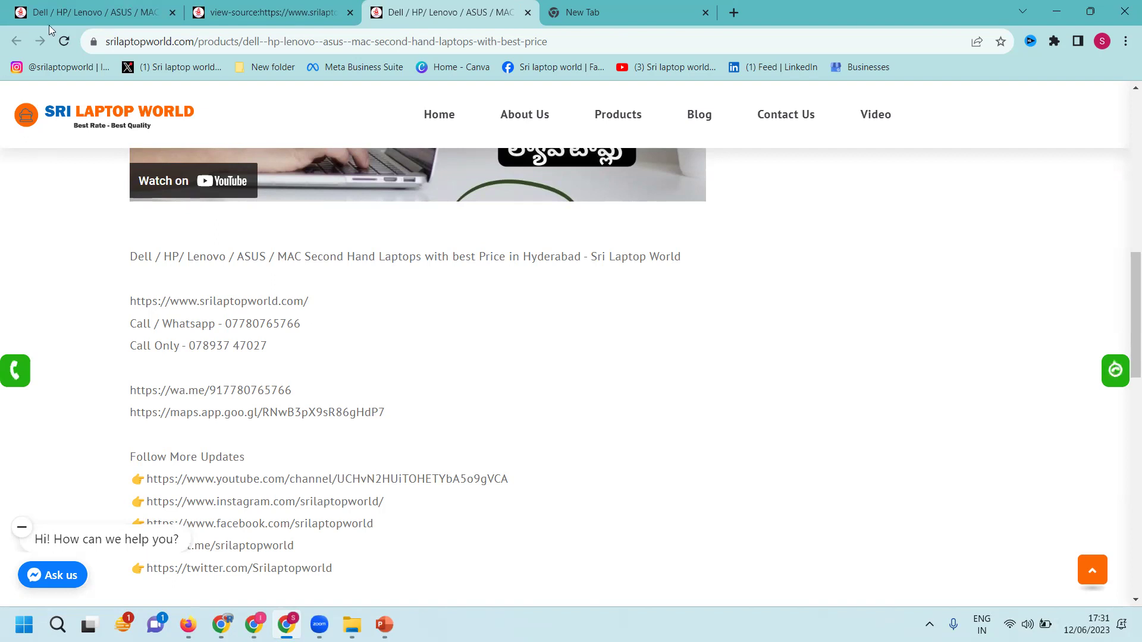
scroll(416, 358, up, 4)
mouse_move(618, 114)
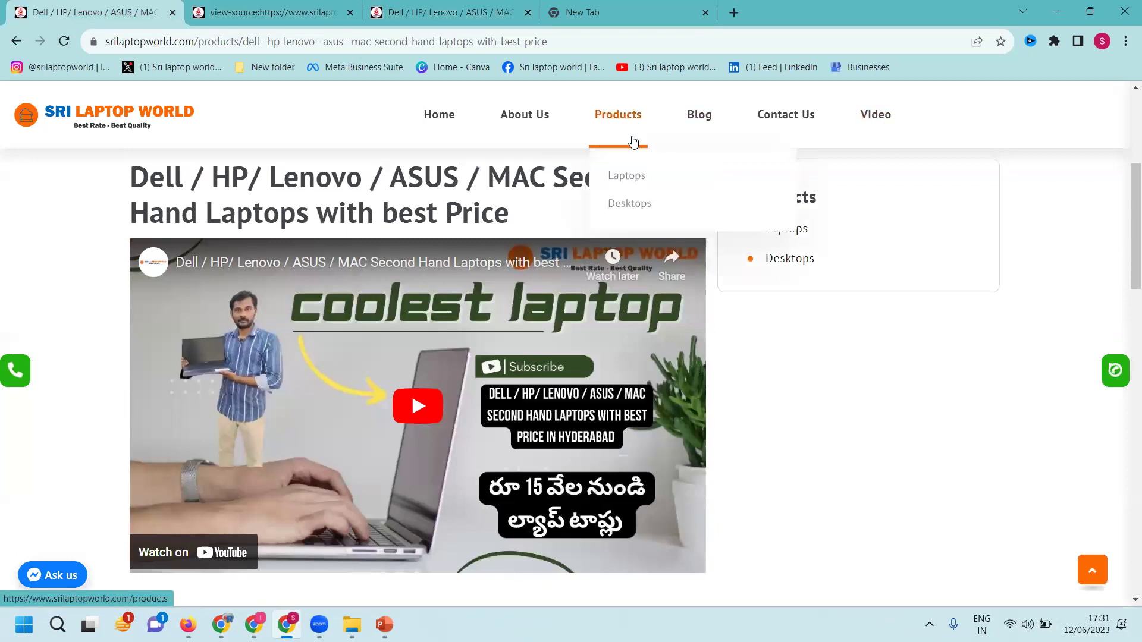
click(624, 172)
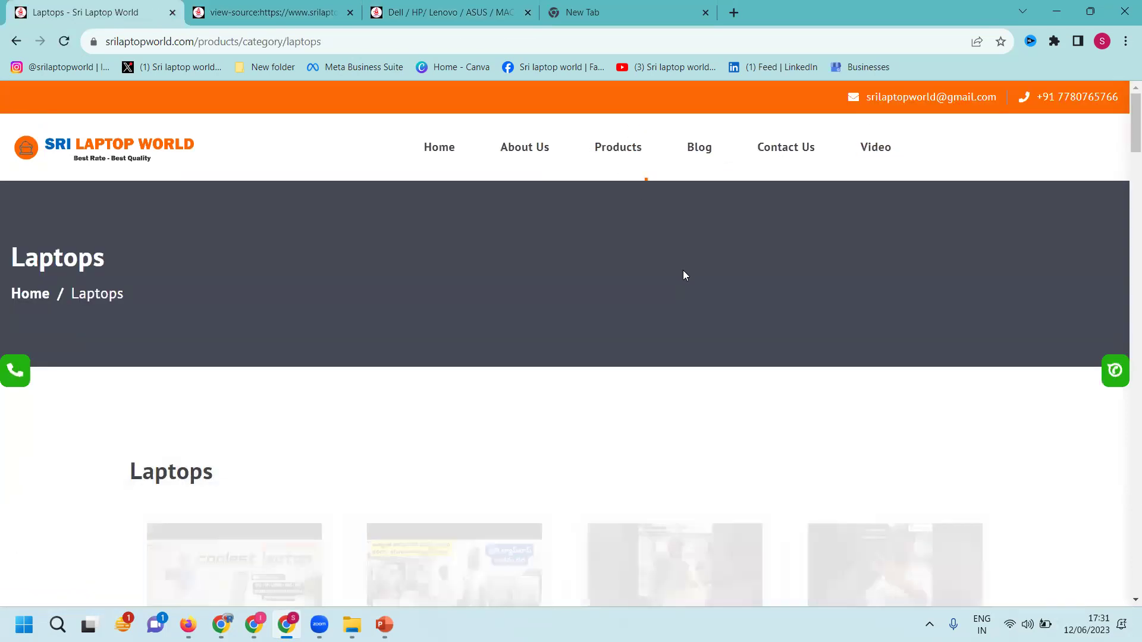
scroll(682, 271, down, 4)
click(686, 317)
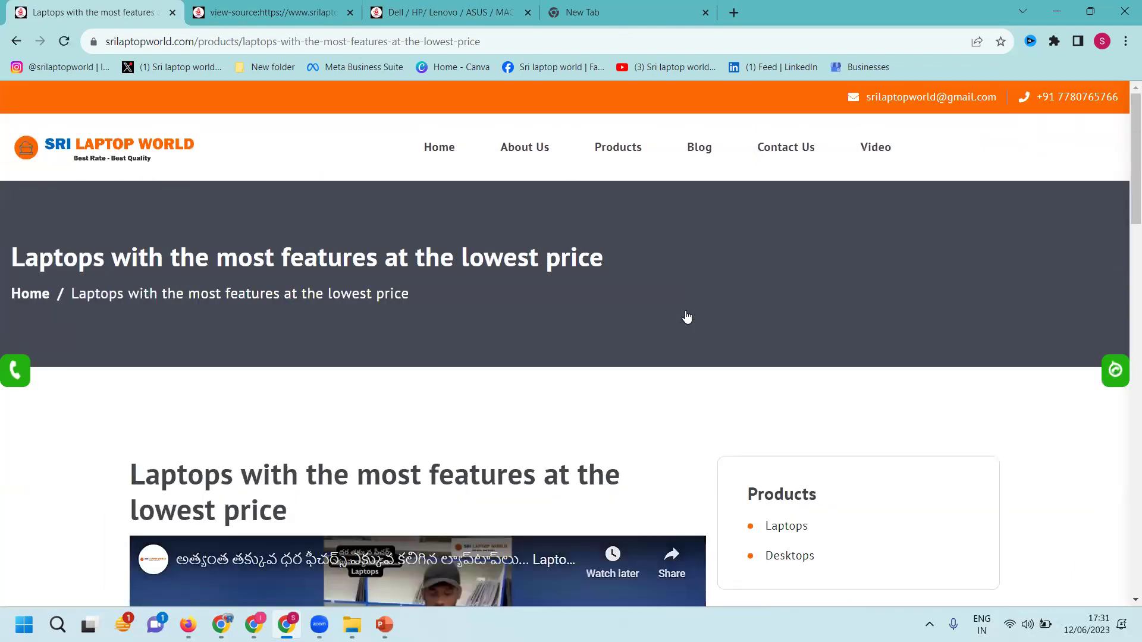
Step: View the lowest-price laptops page source and search it for 'cano'
key(ctrl+u)
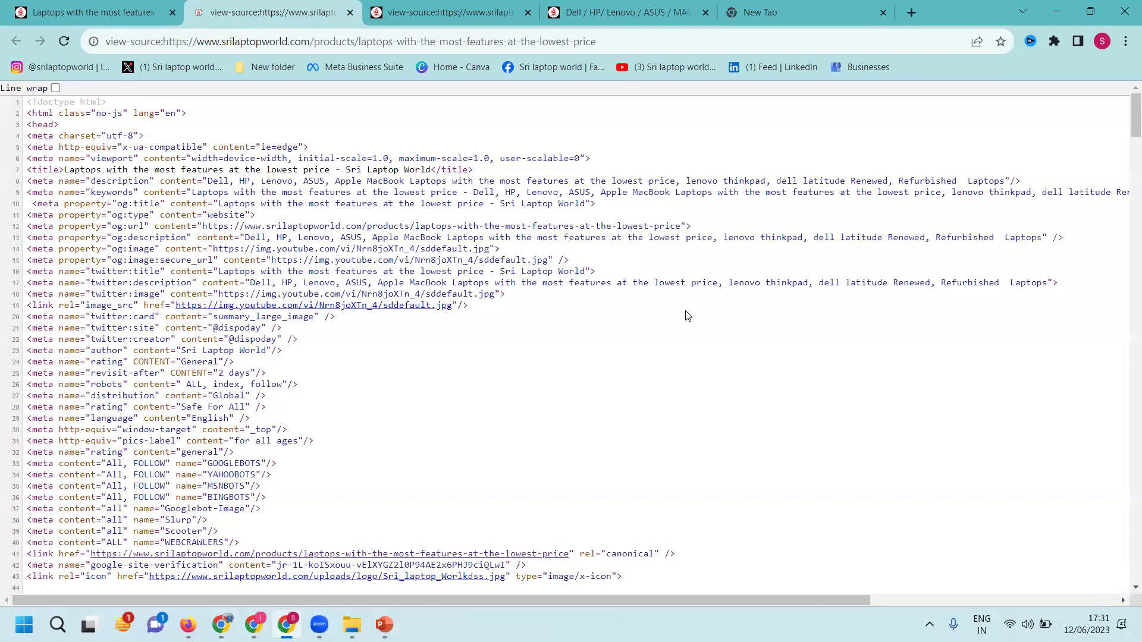
key(ctrl+f)
text(cano)
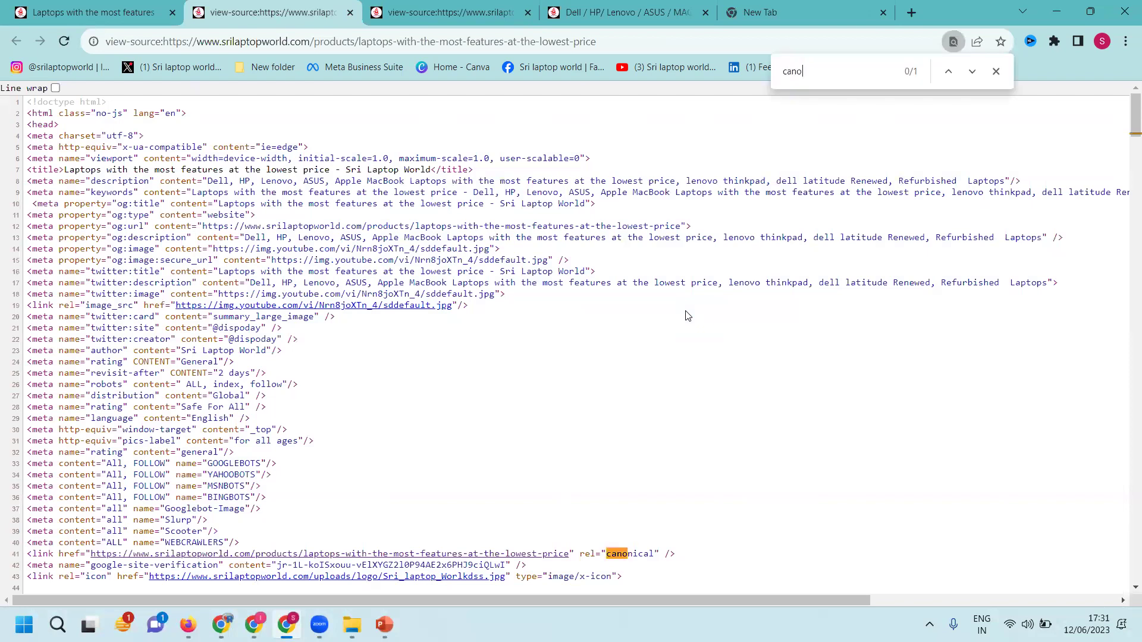
text(n)
click(528, 554)
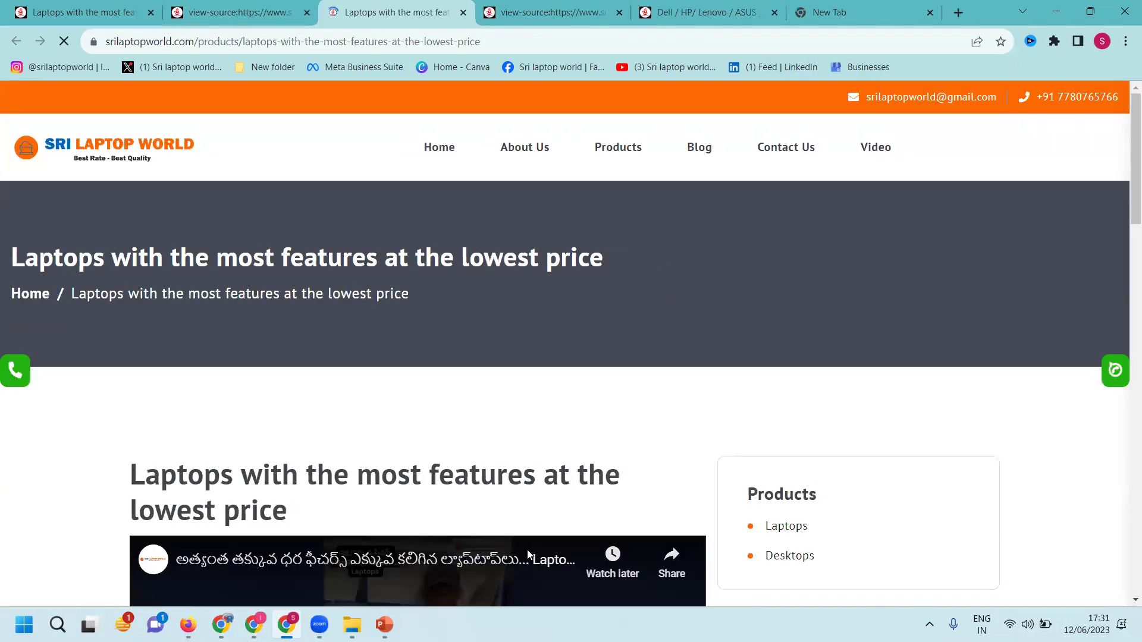
scroll(509, 458, down, 3)
click(78, 5)
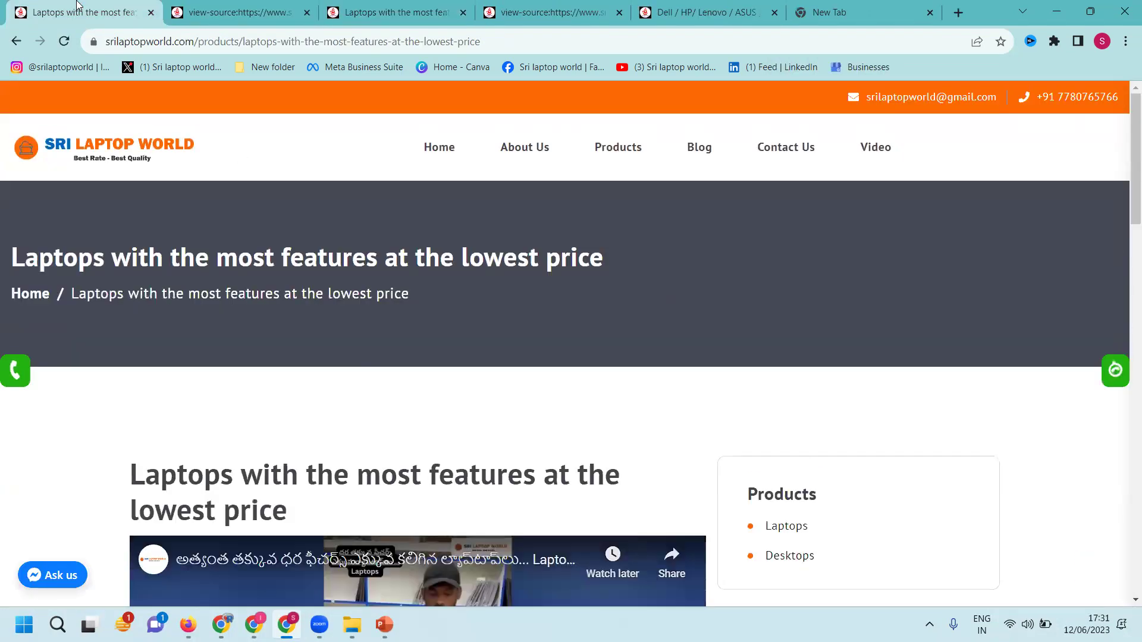
click(370, 5)
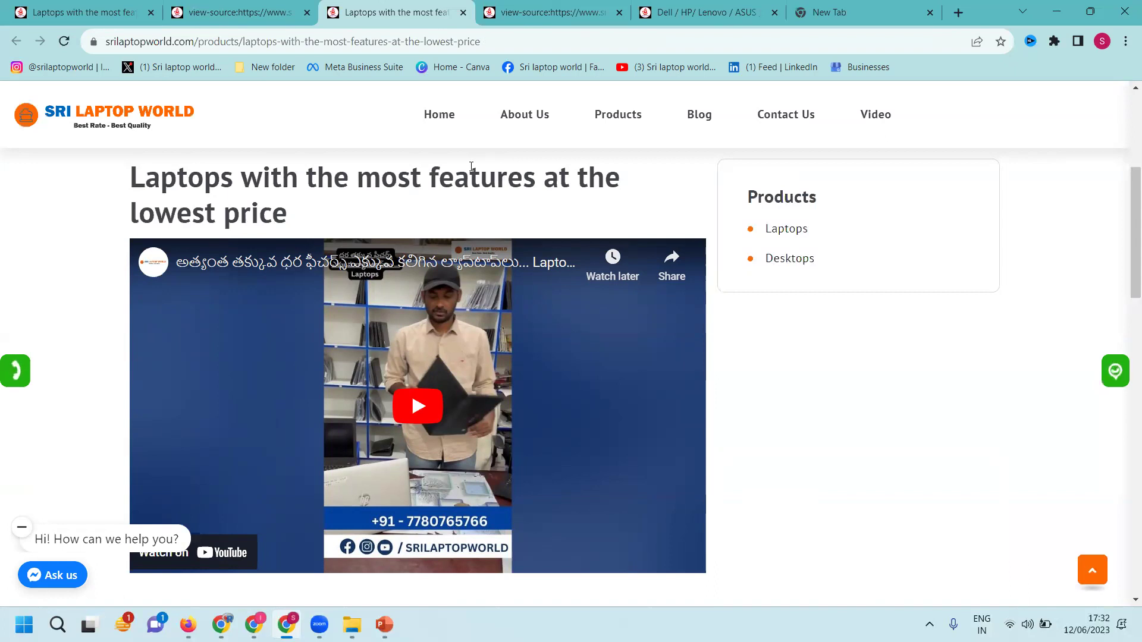
Step: Switch to the other Chrome window and return to the Digital Rakesh YouTube tab
click(223, 623)
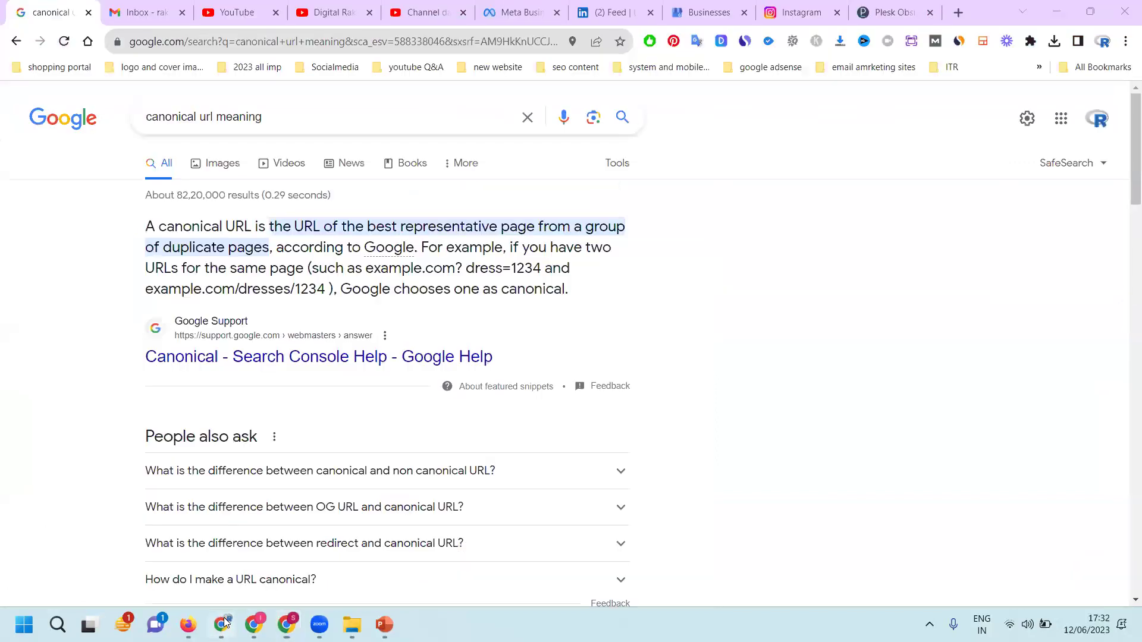
click(324, 7)
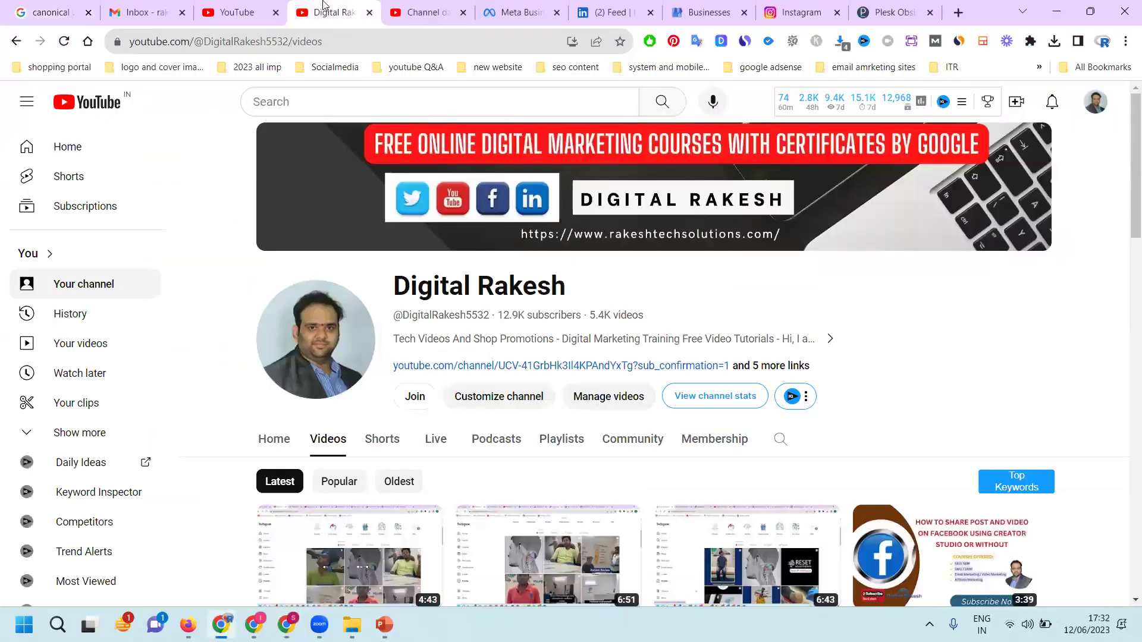